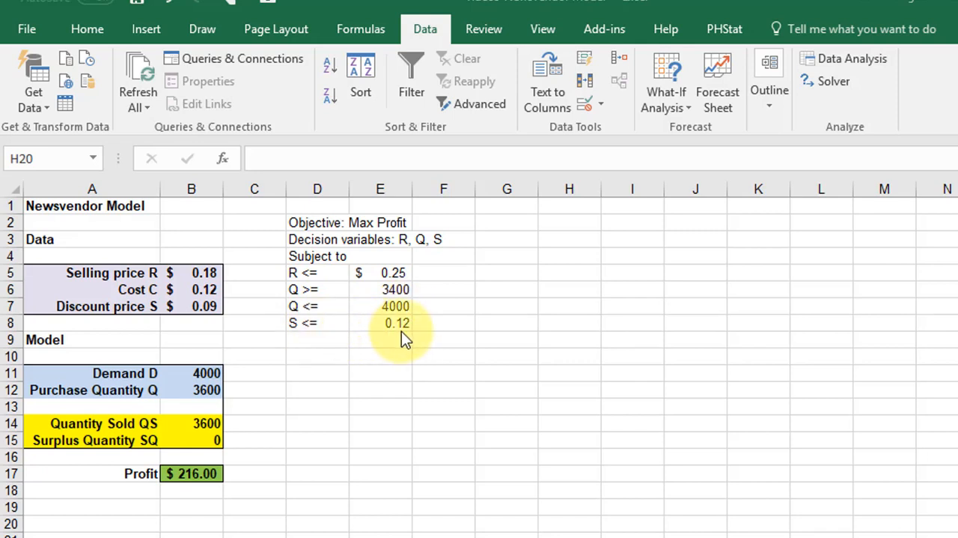
pyautogui.click(423, 27)
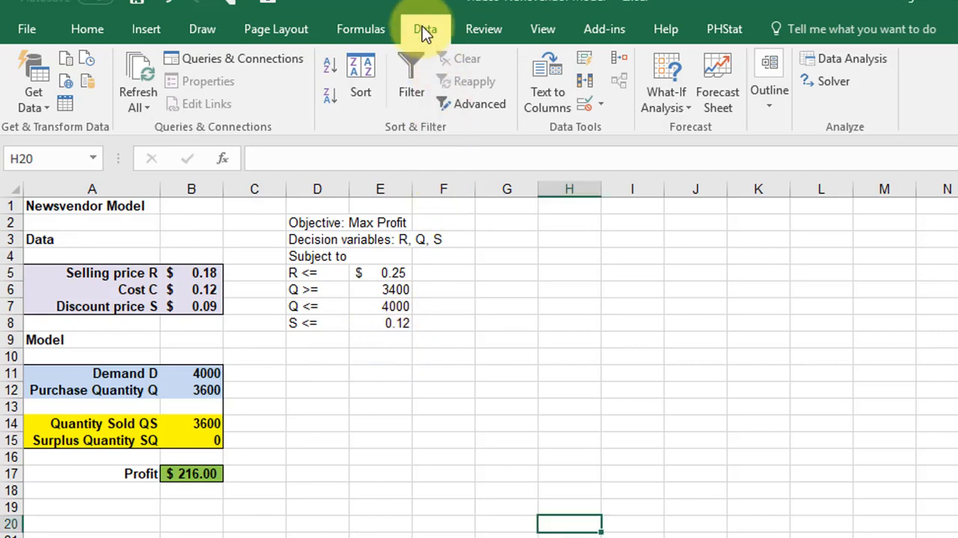
pyautogui.click(852, 79)
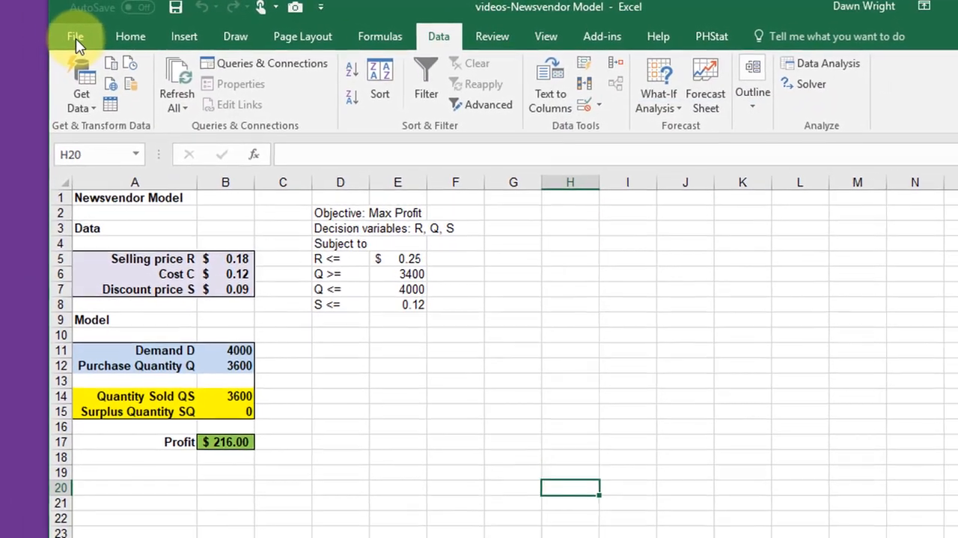
# Make sure the Solver Add-in is enabled among the available Excel add-ins and apply the add-in selection.
pyautogui.click(45, 39)
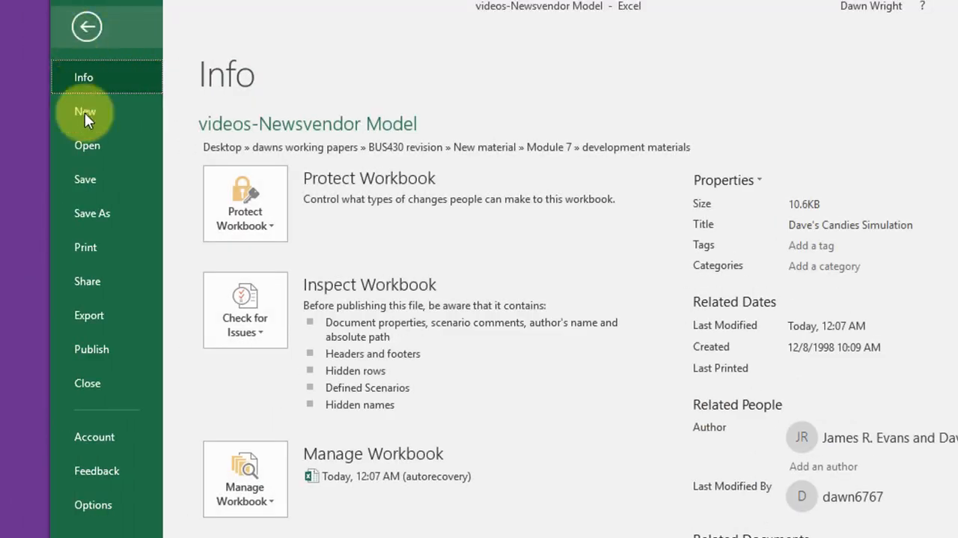
pyautogui.click(109, 500)
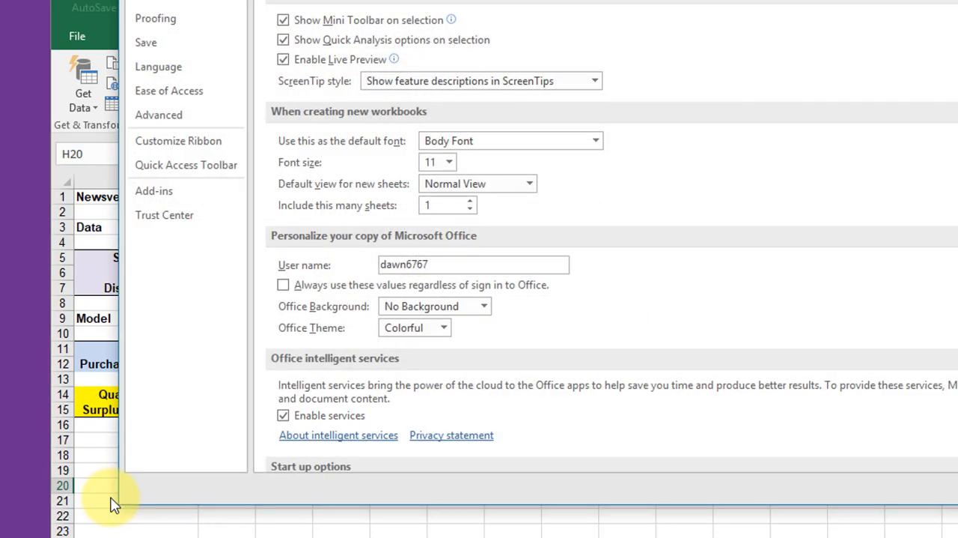
pyautogui.click(156, 196)
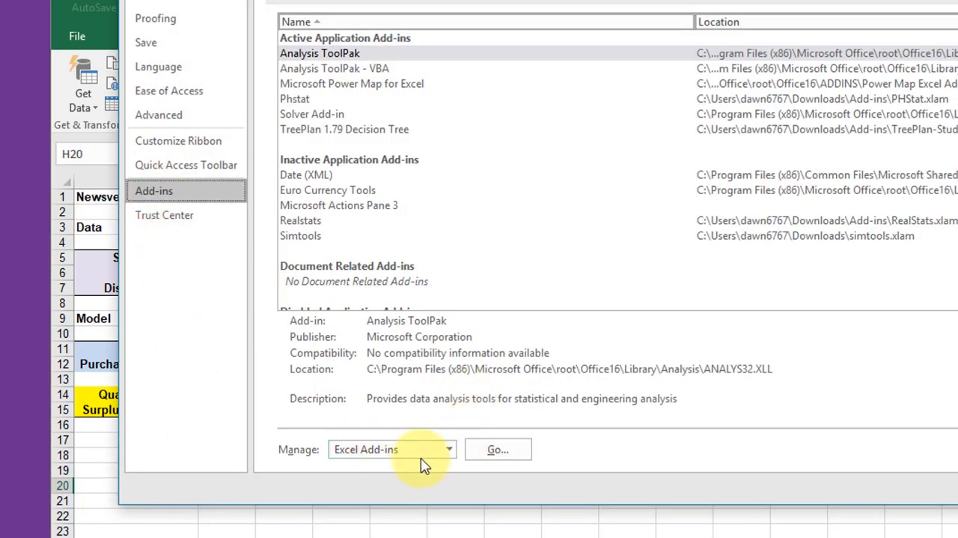
pyautogui.click(499, 451)
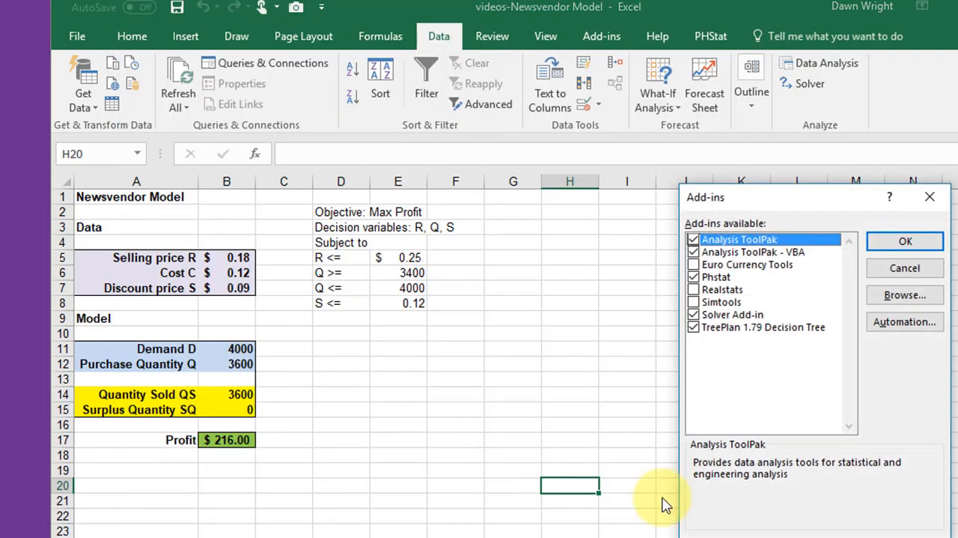
pyautogui.moveTo(759, 205); pyautogui.dragTo(621, 199)
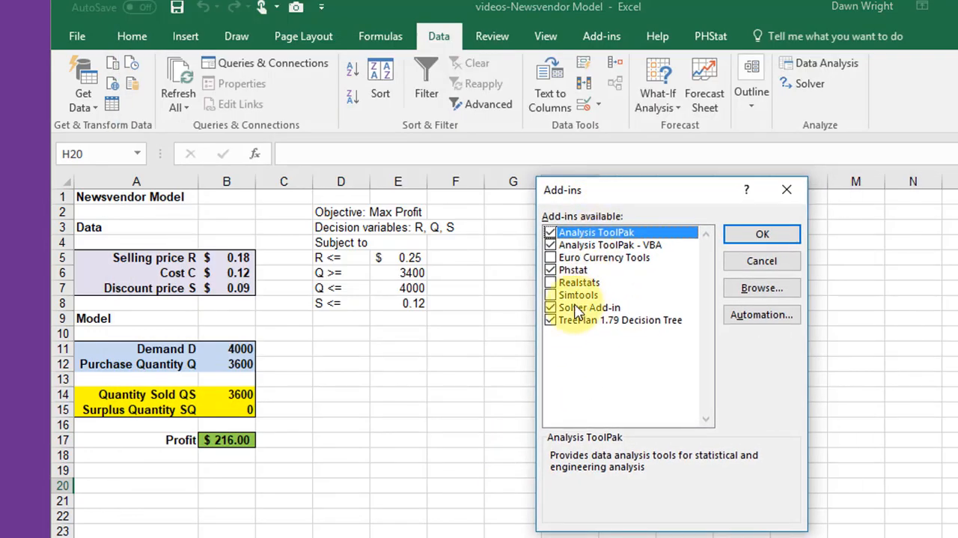
pyautogui.click(551, 307)
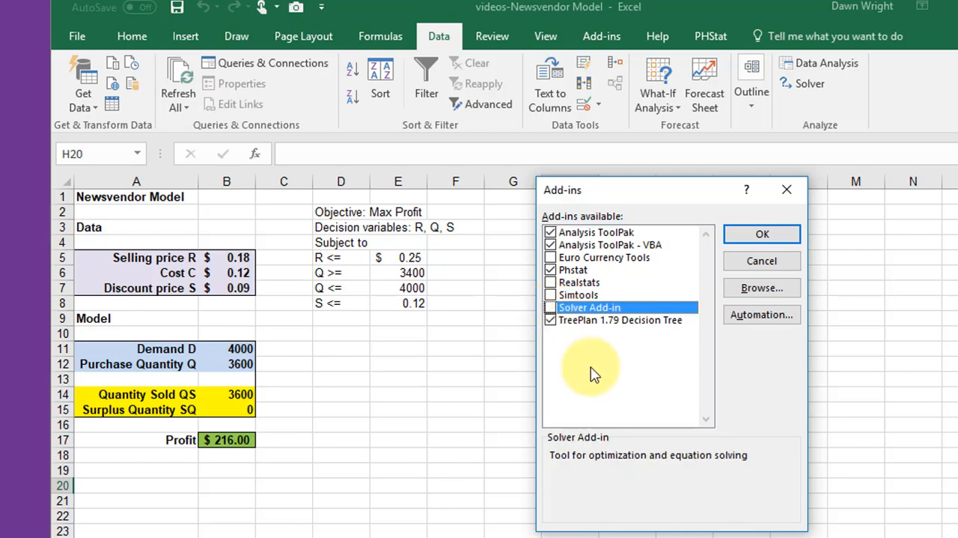
pyautogui.click(550, 308)
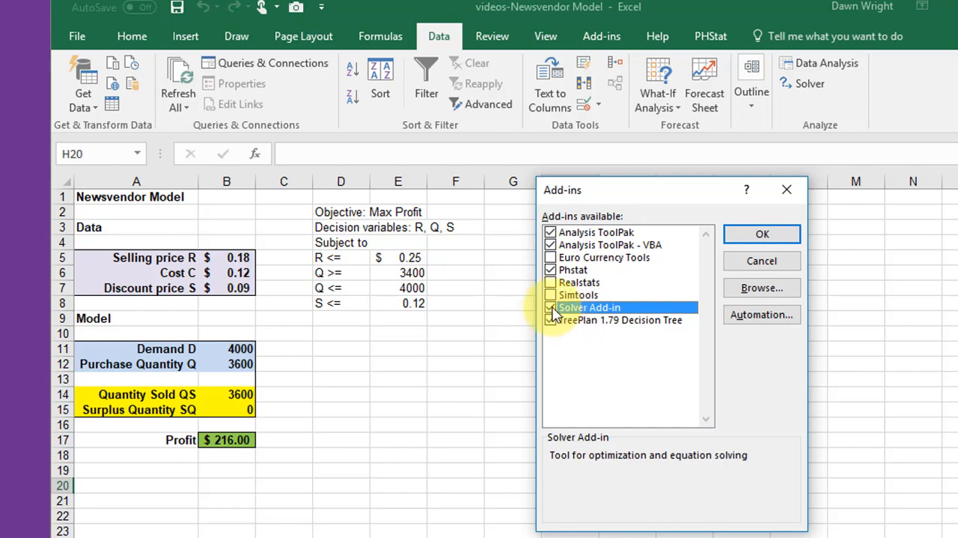
pyautogui.click(762, 234)
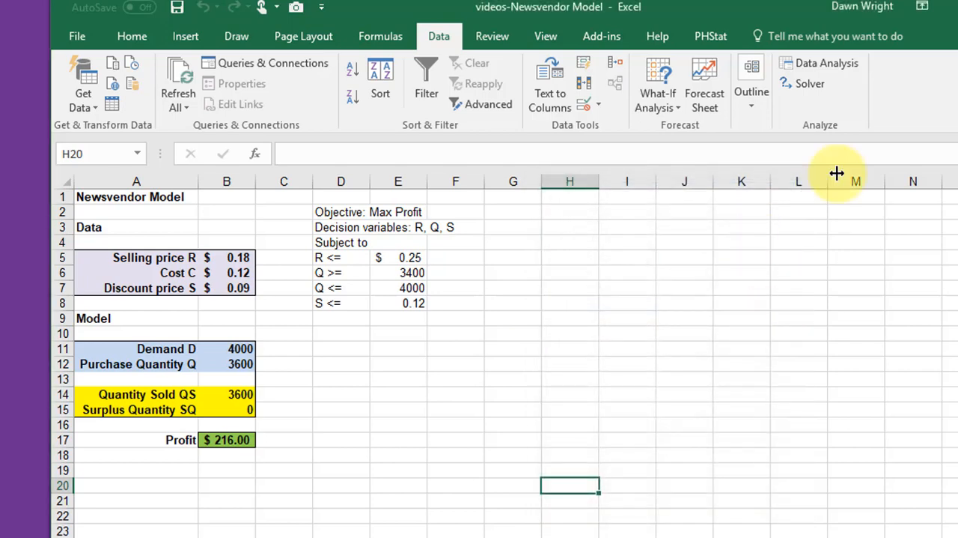
# Open Solver and set its objective to the Profit cell B17.
pyautogui.click(808, 86)
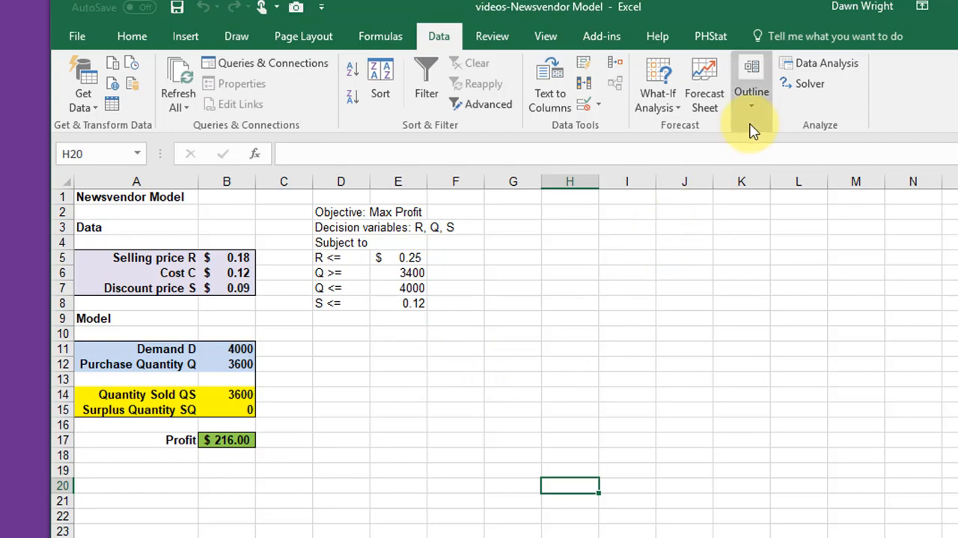
pyautogui.click(813, 88)
pyautogui.click(813, 88)
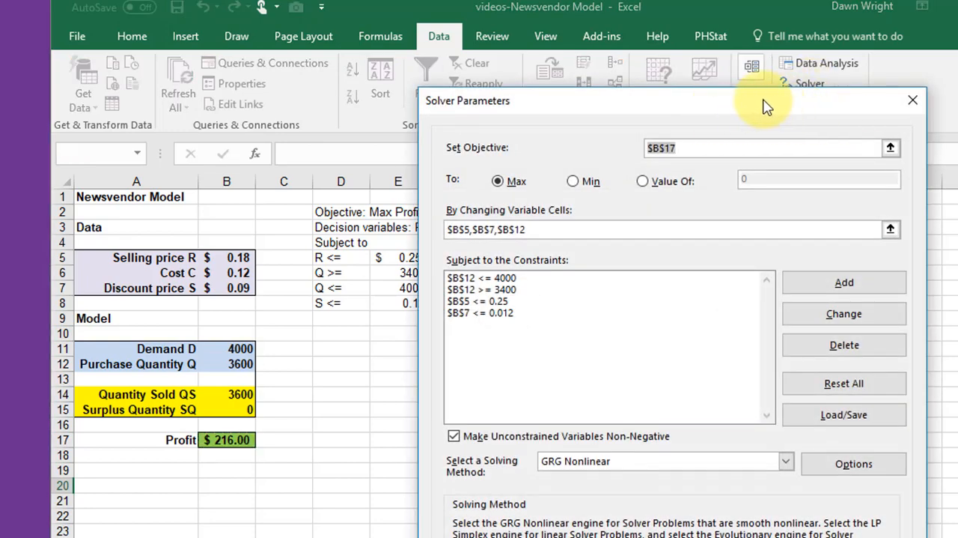
pyautogui.moveTo(758, 106); pyautogui.dragTo(898, 108)
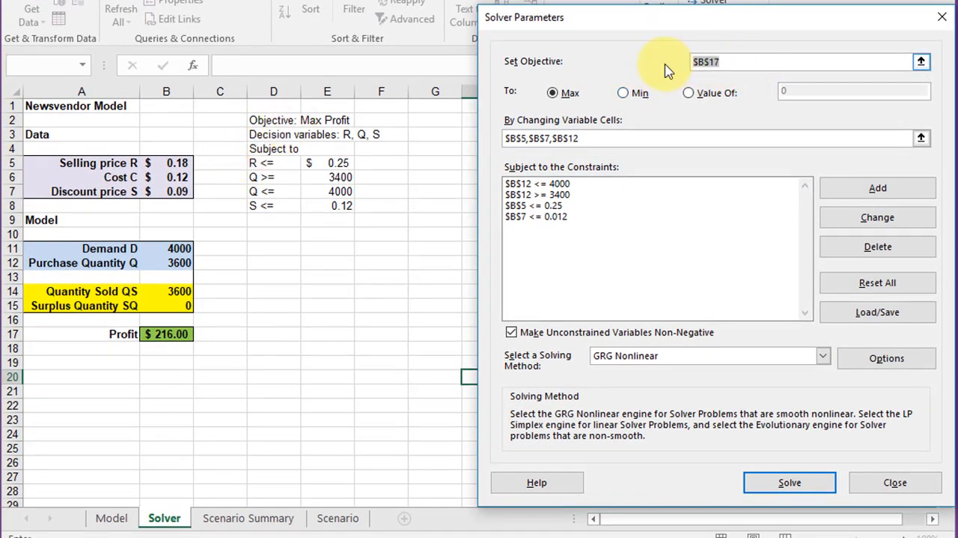
pyautogui.press('BackSpace')
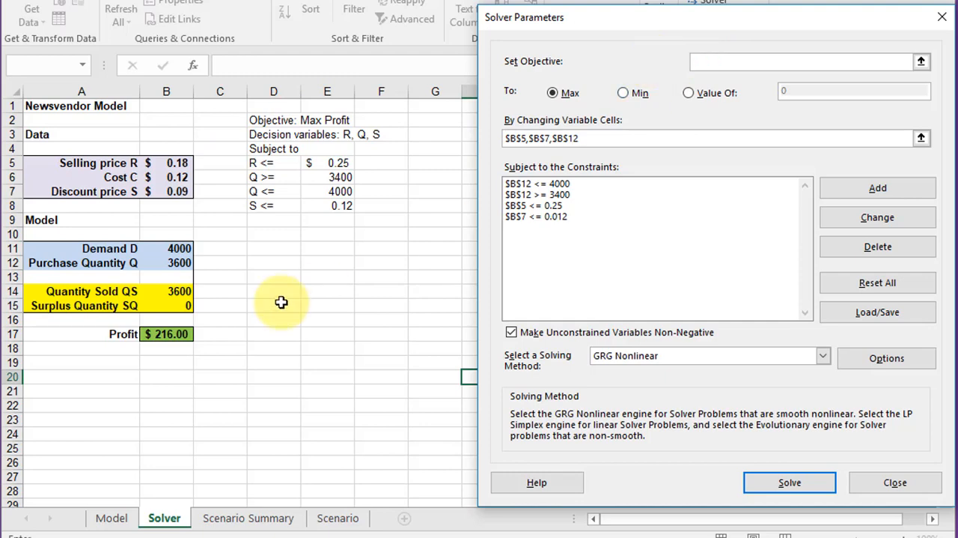
pyautogui.click(180, 334)
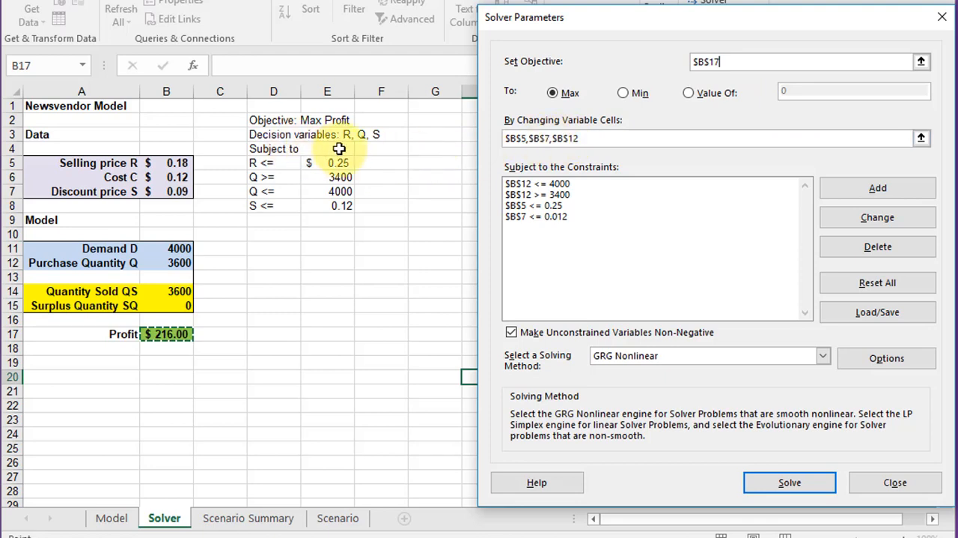
# Define the changing variable cells as selling price B5, discount price B7 and purchase quantity B12.
pyautogui.moveTo(610, 138); pyautogui.dragTo(503, 138)
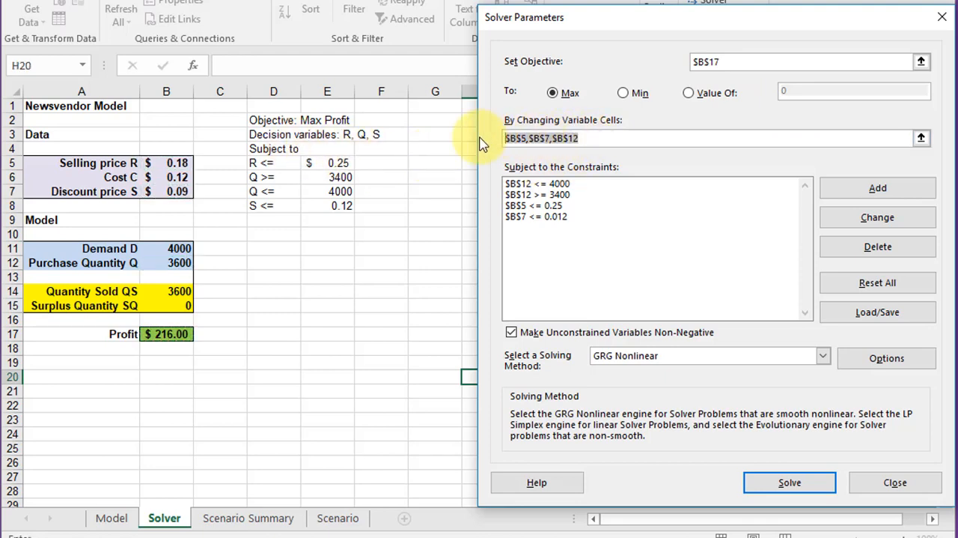
pyautogui.press('BackSpace')
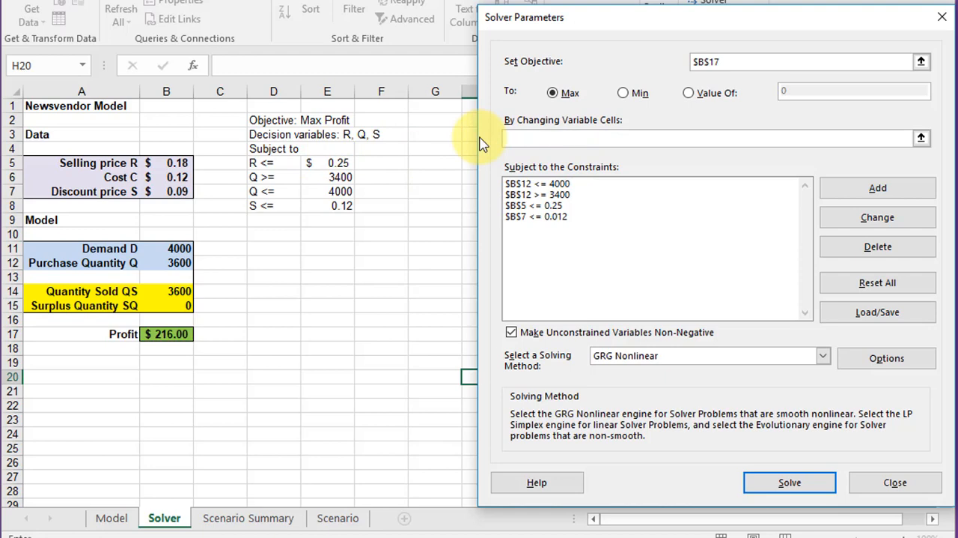
pyautogui.click(182, 164)
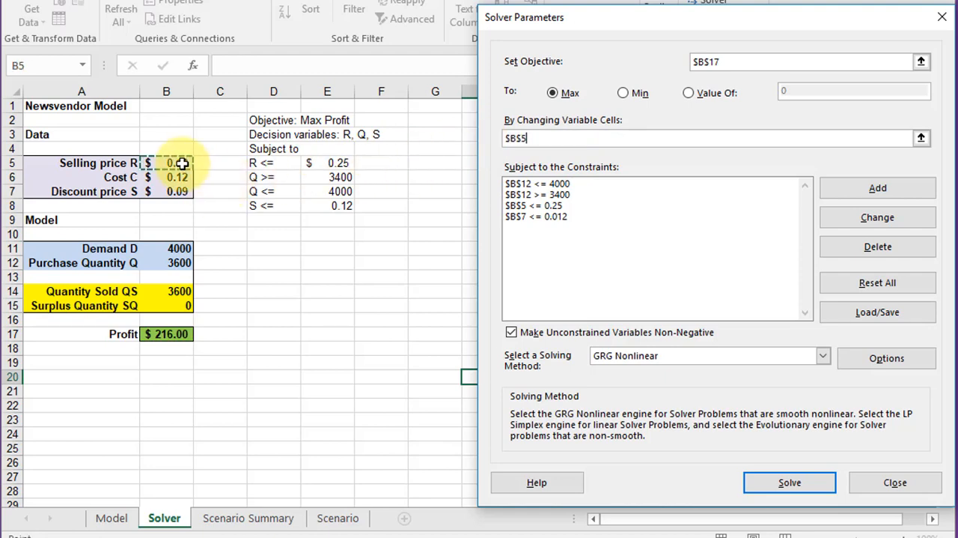
pyautogui.write(',')
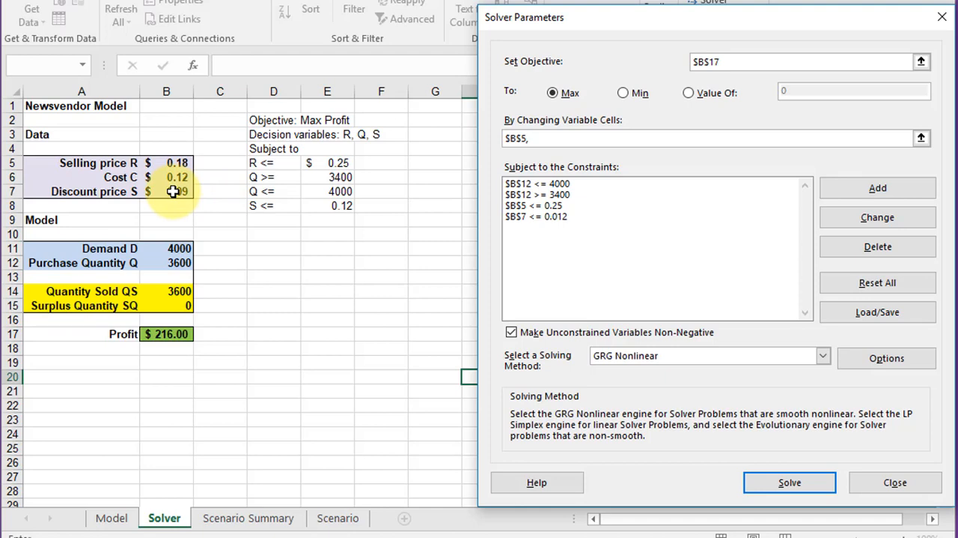
pyautogui.click(173, 192)
pyautogui.write(',')
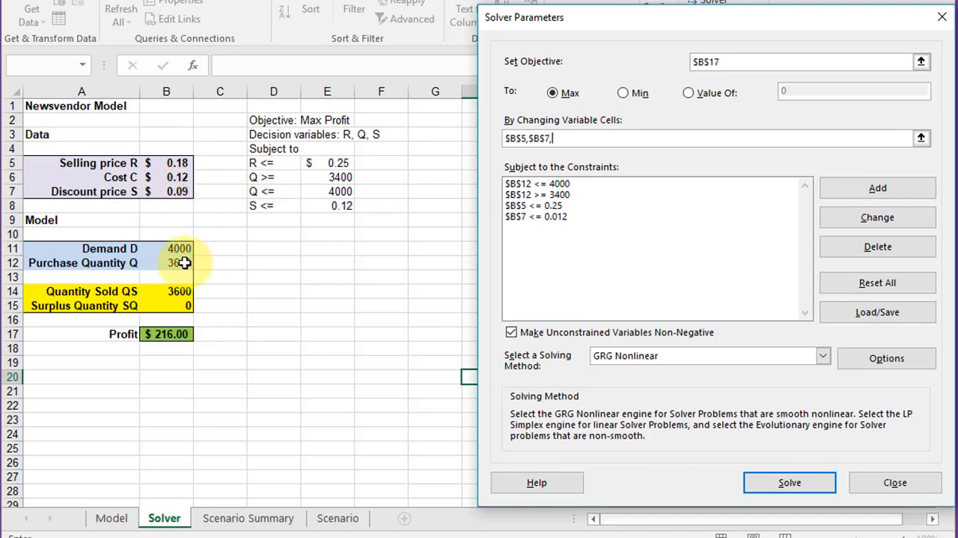
pyautogui.click(180, 262)
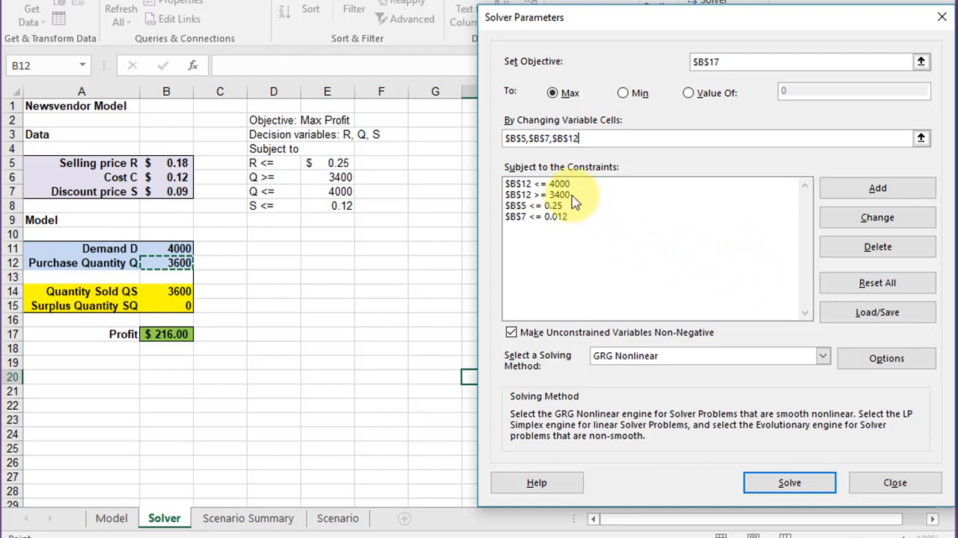
# Replace the discount price constraint on cell B7 with a new one, $B$7 <= 0.12.
pyautogui.click(539, 217)
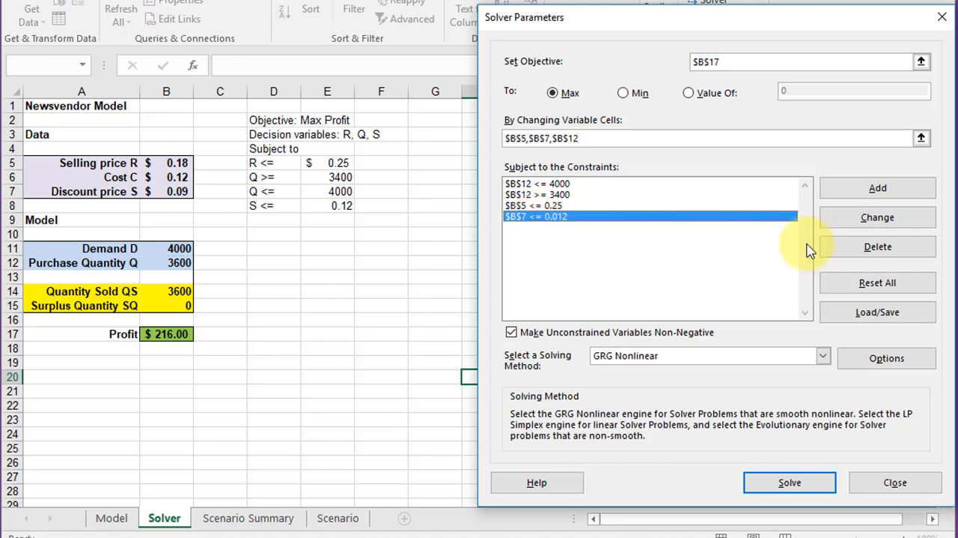
pyautogui.click(873, 246)
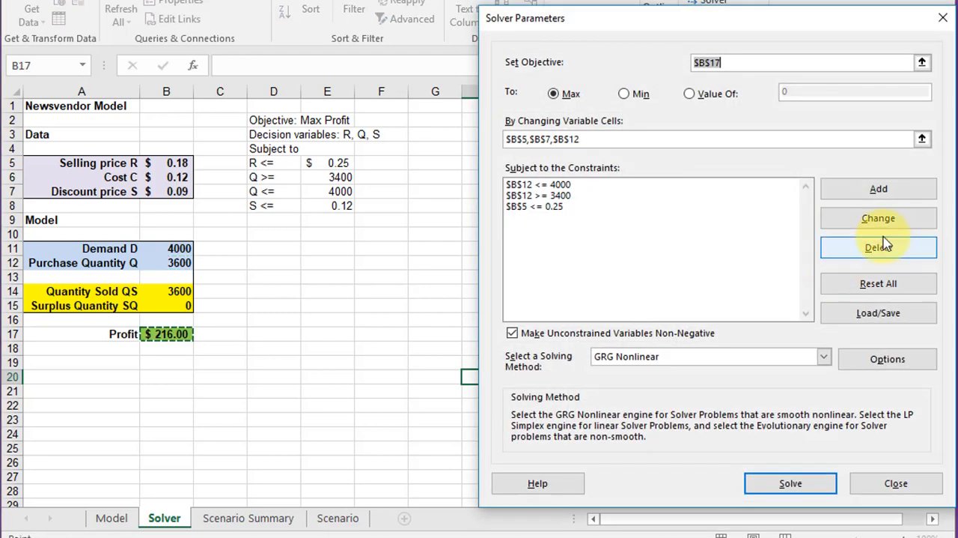
pyautogui.click(889, 189)
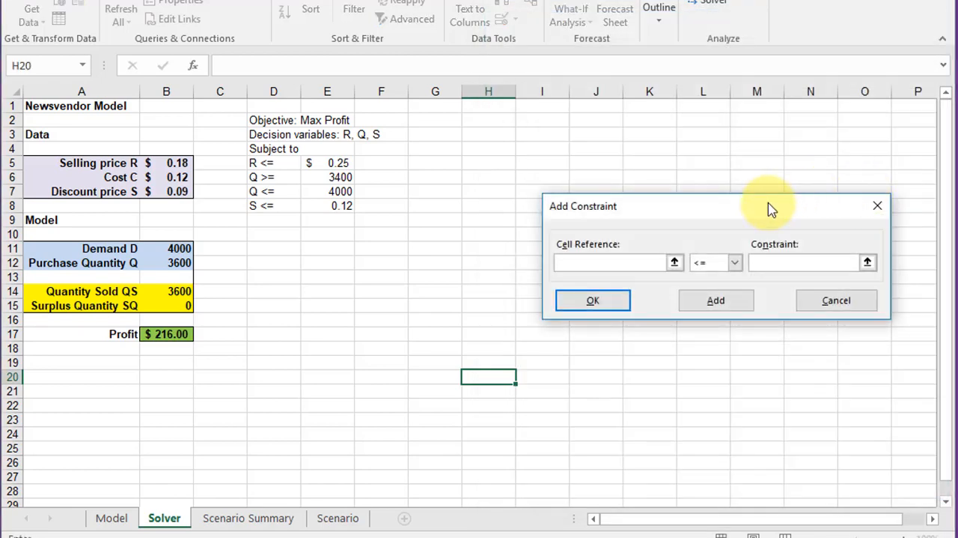
pyautogui.moveTo(771, 208); pyautogui.dragTo(757, 129)
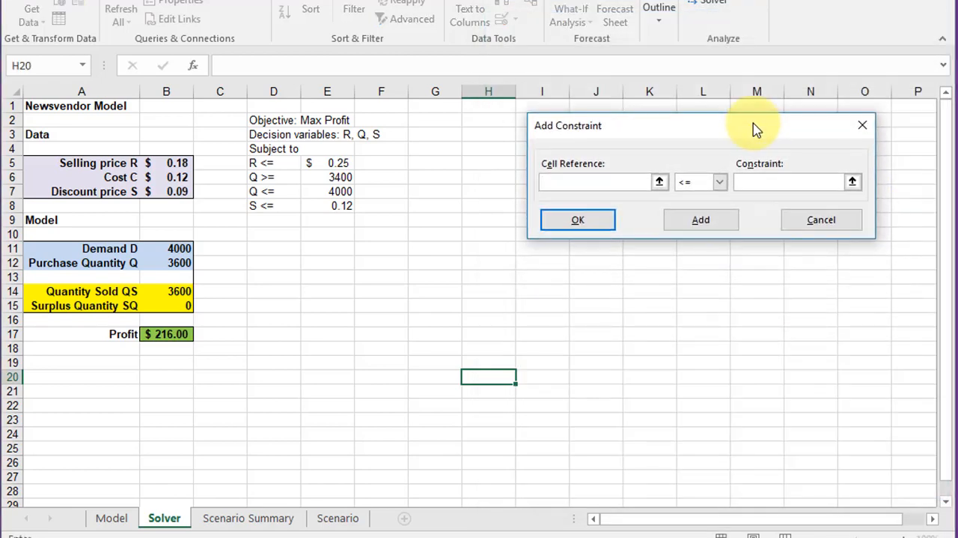
pyautogui.click(177, 193)
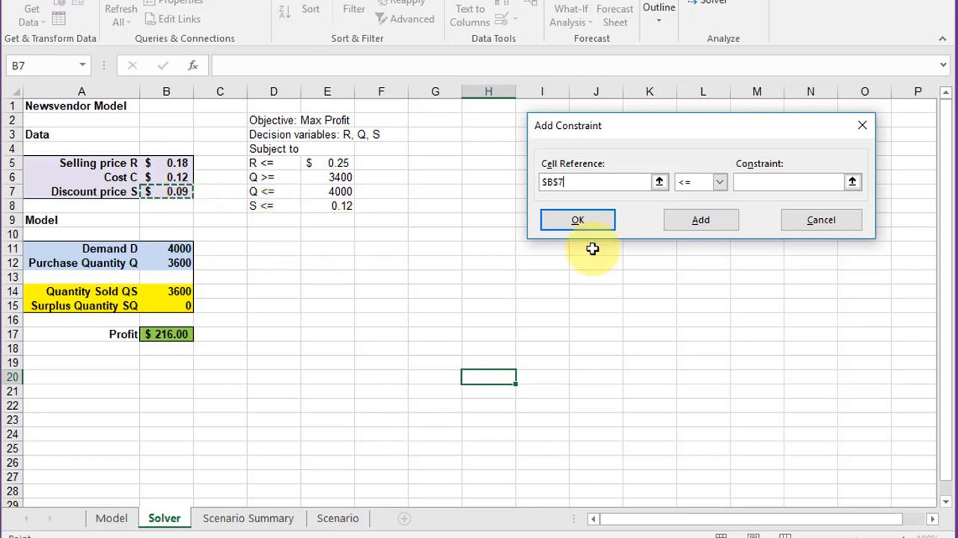
pyautogui.click(719, 182)
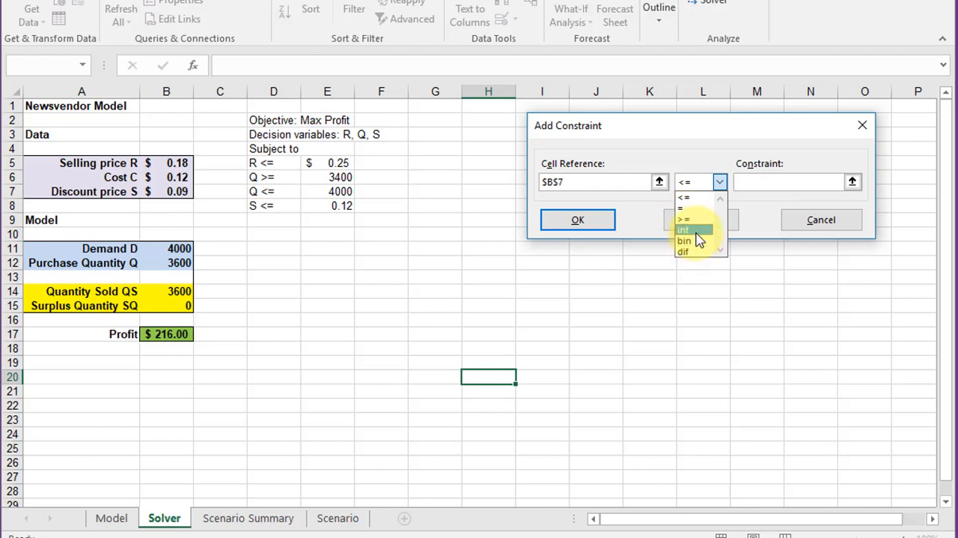
pyautogui.click(744, 183)
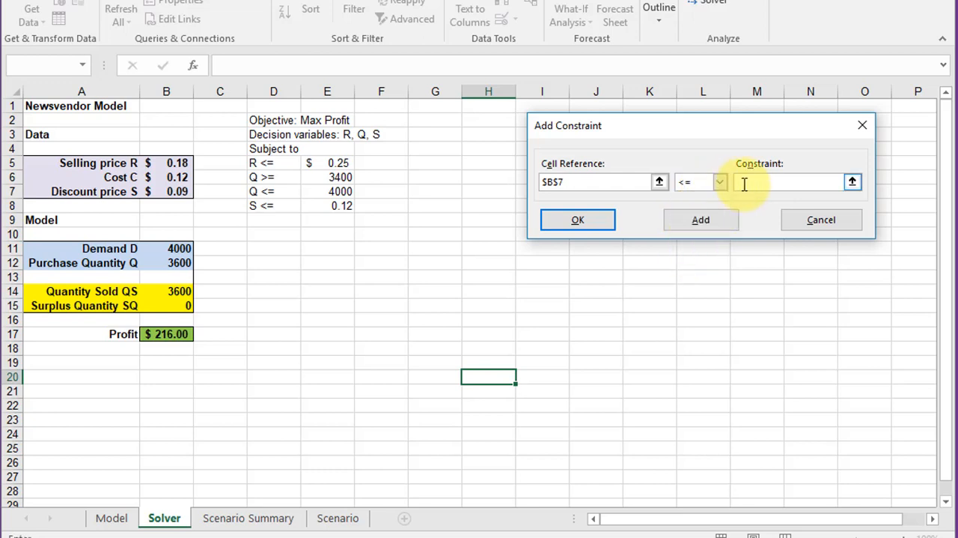
pyautogui.write('0.12')
pyautogui.click(603, 222)
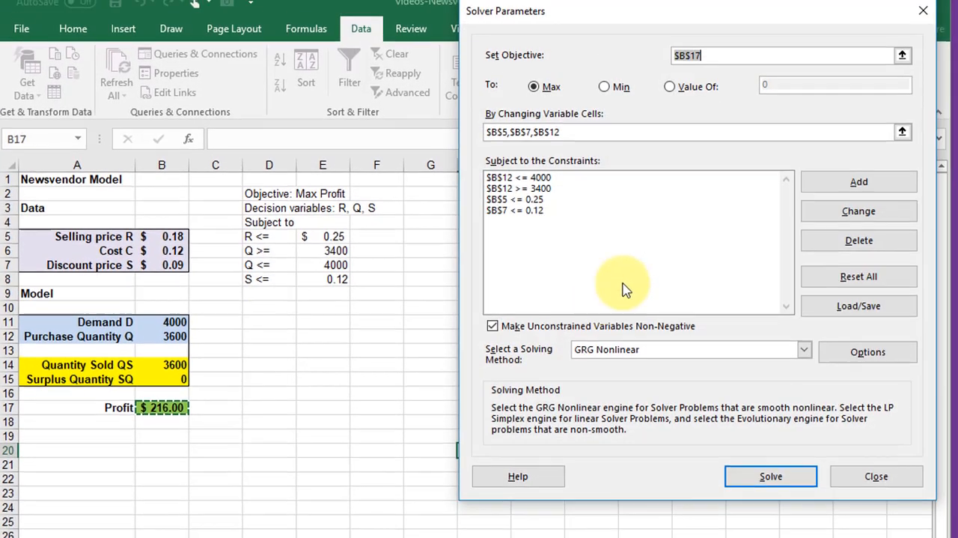
# Solve the model with the GRG Nonlinear method, keeping the worksheet data in view beside the Solver dialogs.
pyautogui.moveTo(744, 23); pyautogui.dragTo(692, 19)
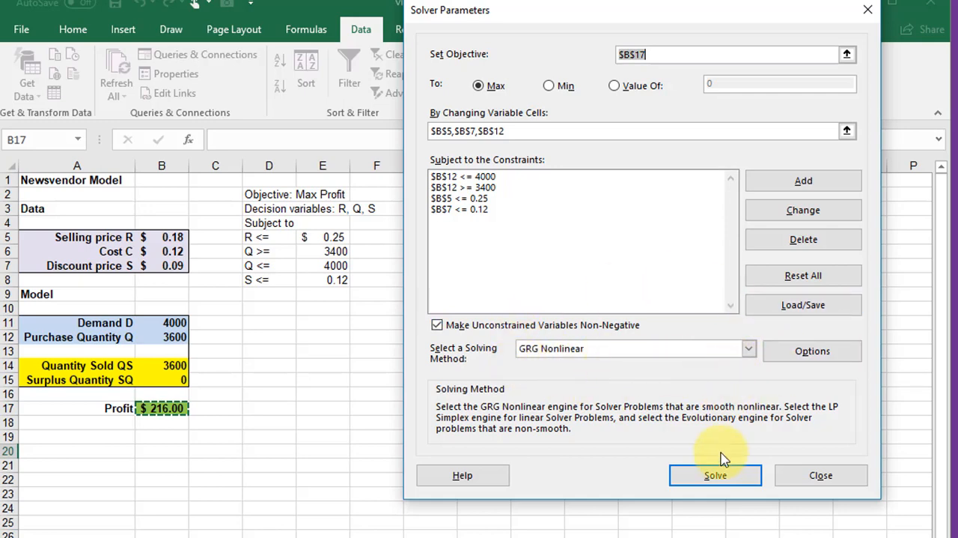
pyautogui.click(721, 474)
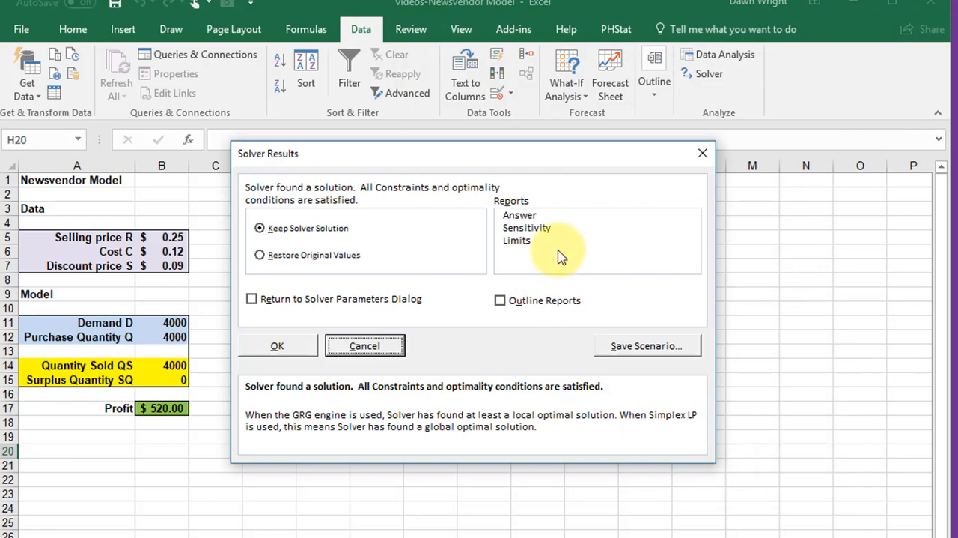
pyautogui.moveTo(551, 159); pyautogui.dragTo(732, 144)
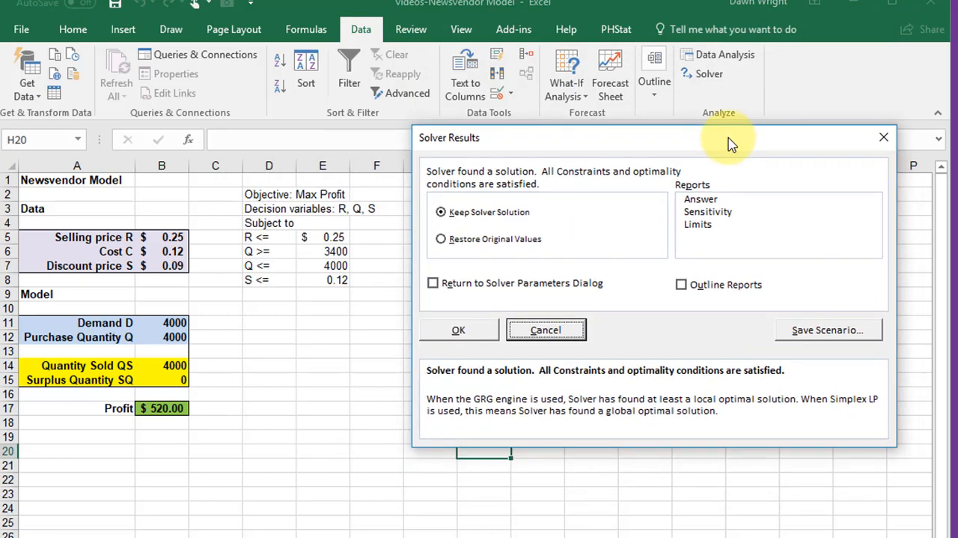